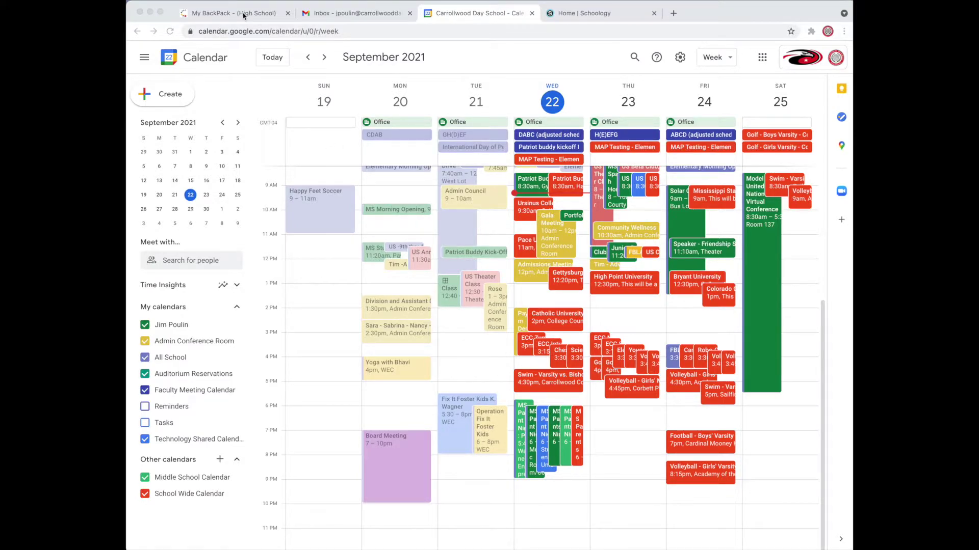
Set Chrome to open a specific set of pages on startup in the browser settings and close the settings page.
{"action": "left_click", "coordinate": [243, 16]}
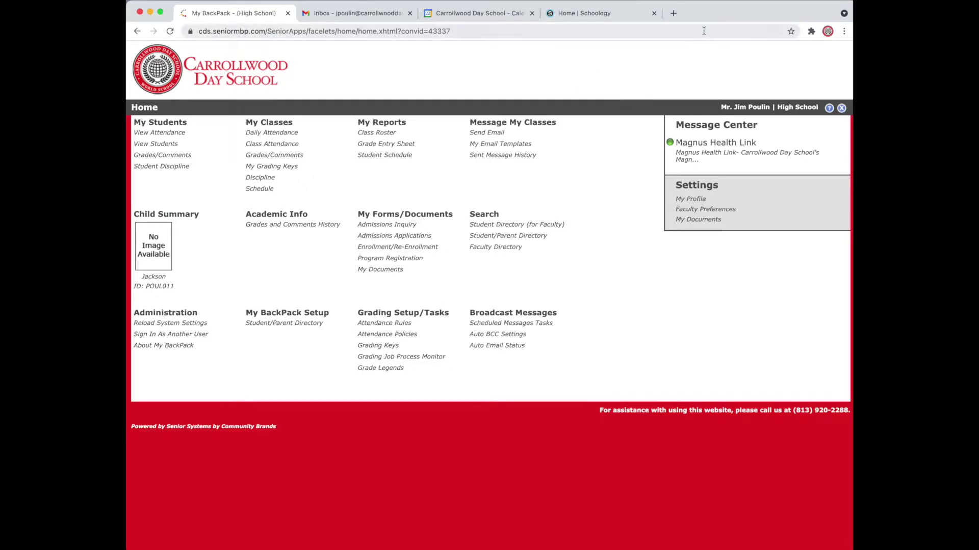
{"action": "left_click", "coordinate": [844, 31]}
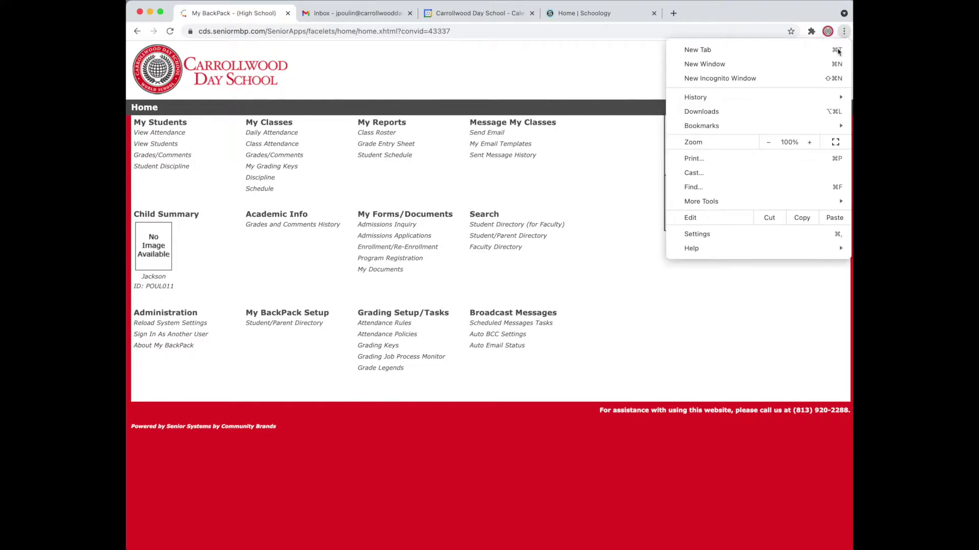
{"action": "left_click", "coordinate": [773, 232]}
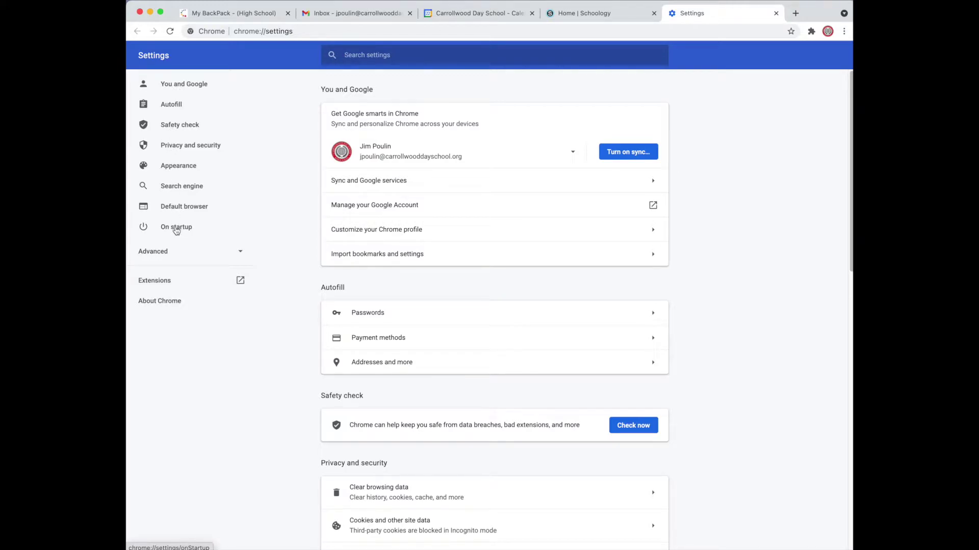
{"action": "left_click", "coordinate": [176, 231]}
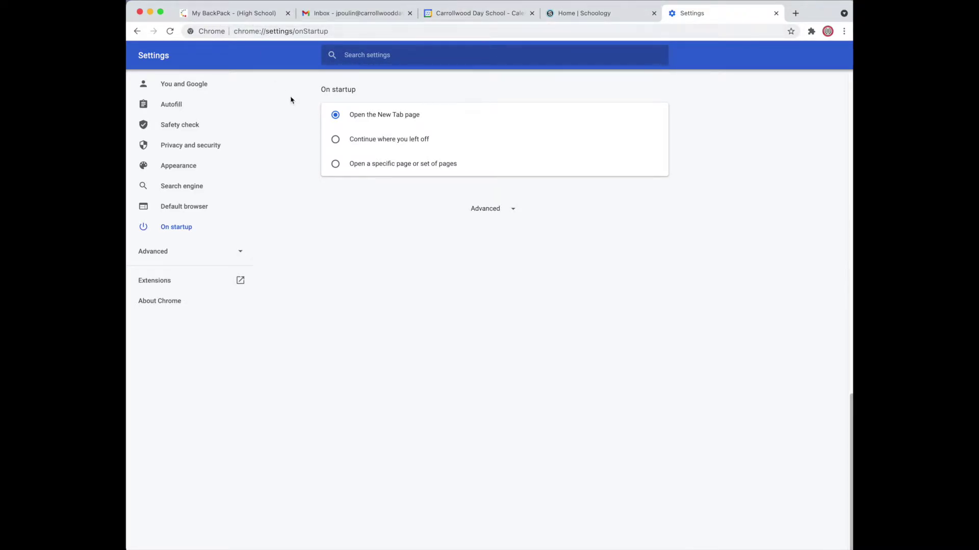
{"action": "left_click", "coordinate": [335, 164]}
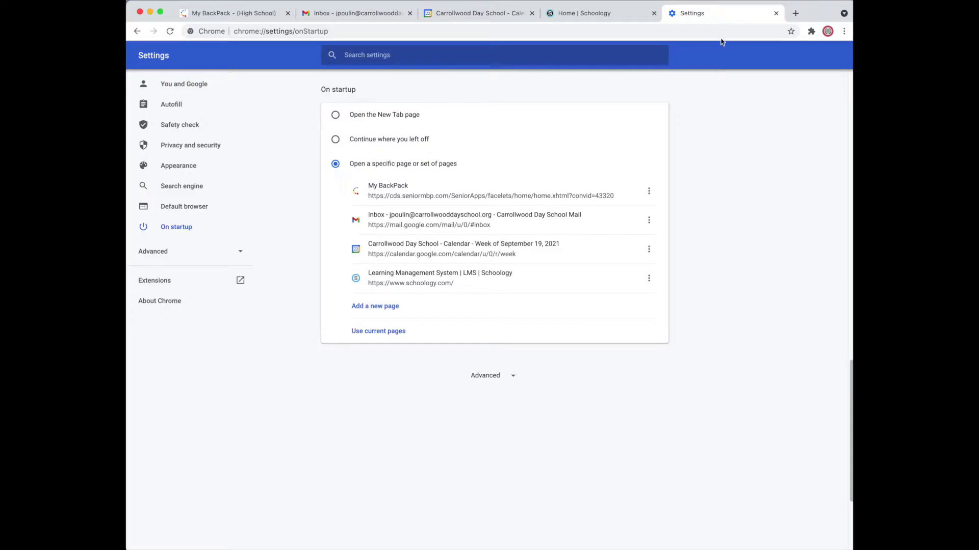
{"action": "left_click", "coordinate": [778, 15]}
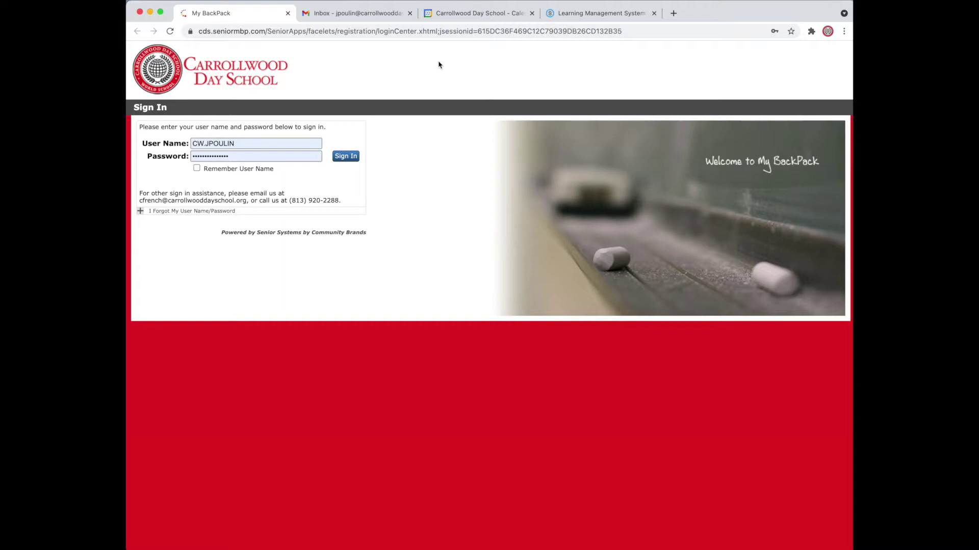
Pin the My BackPack, Gmail inbox, Google Calendar and Schoology tabs.
{"action": "left_click", "coordinate": [252, 13]}
{"action": "right_click", "coordinate": [252, 14]}
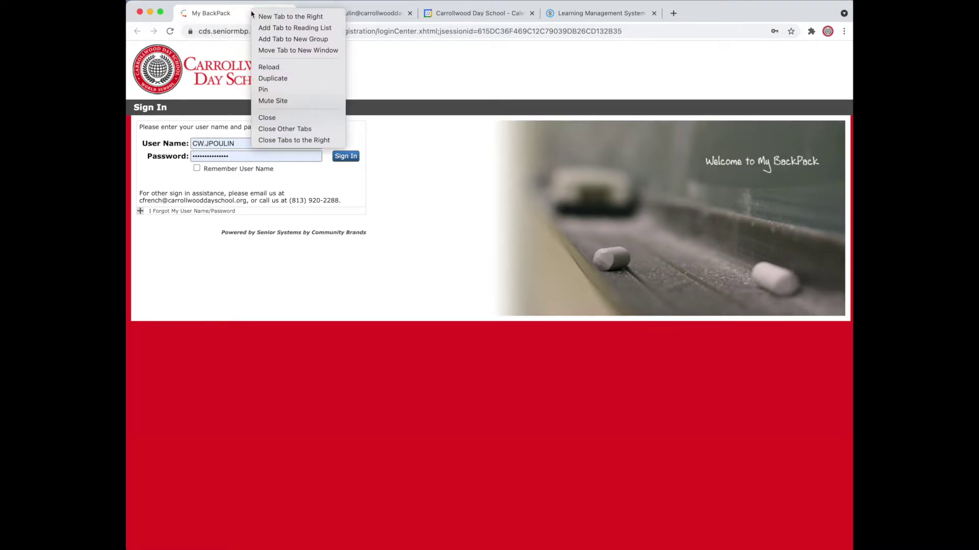
{"action": "left_click", "coordinate": [279, 91]}
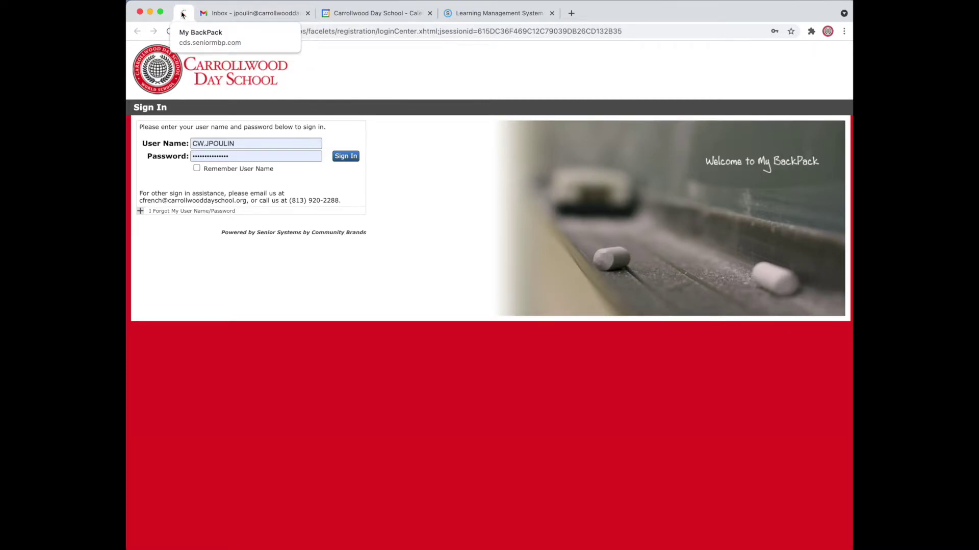
{"action": "left_click", "coordinate": [220, 14]}
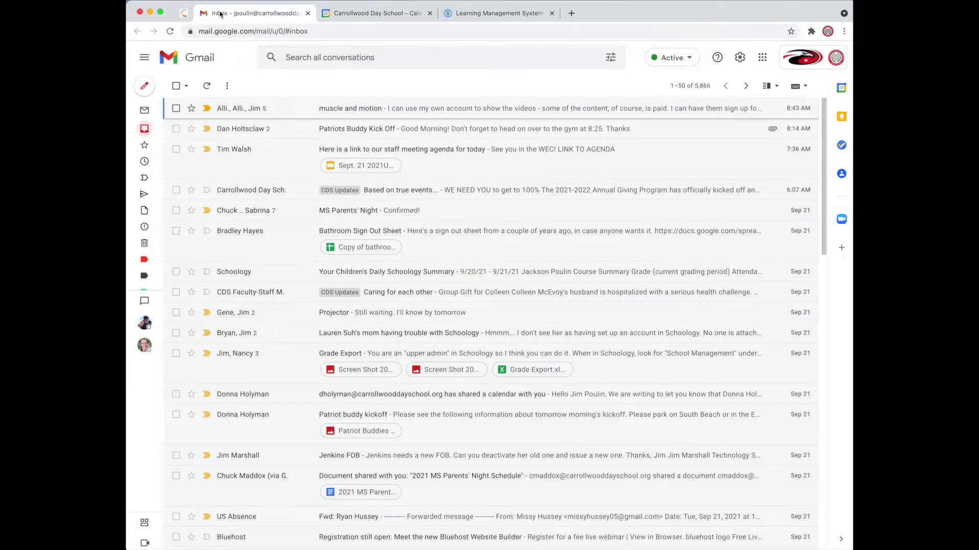
{"action": "right_click", "coordinate": [220, 14]}
{"action": "left_click", "coordinate": [253, 89]}
{"action": "right_click", "coordinate": [241, 14]}
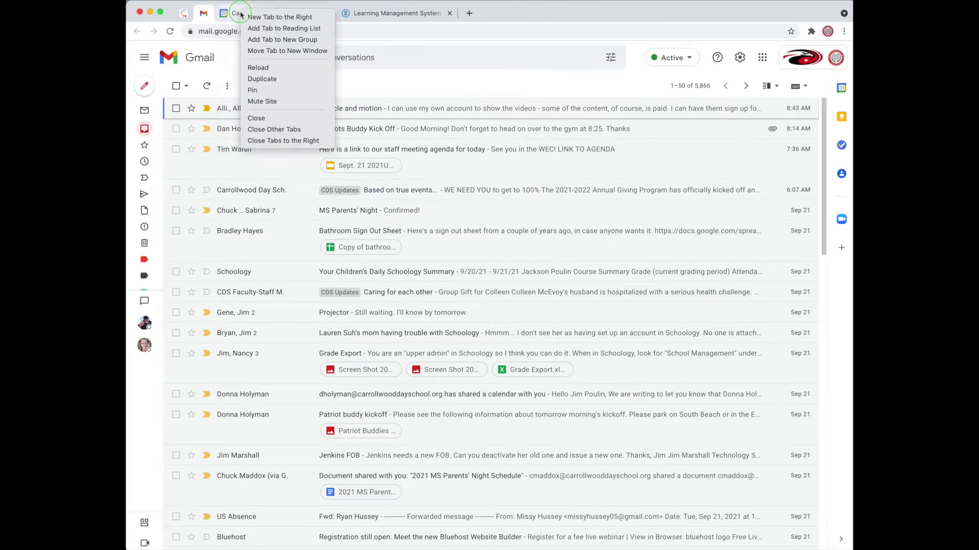
{"action": "left_click", "coordinate": [263, 89]}
{"action": "right_click", "coordinate": [268, 13]}
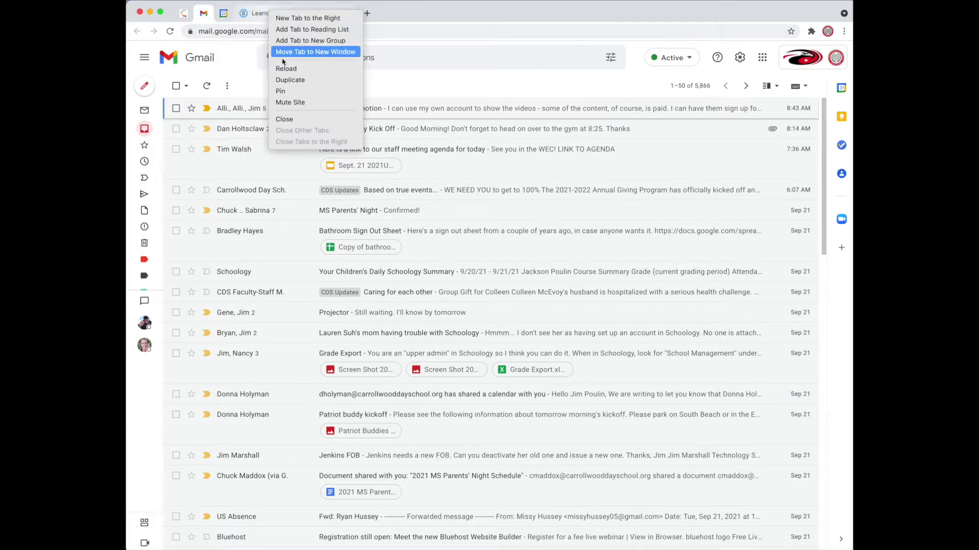
{"action": "left_click", "coordinate": [277, 90]}
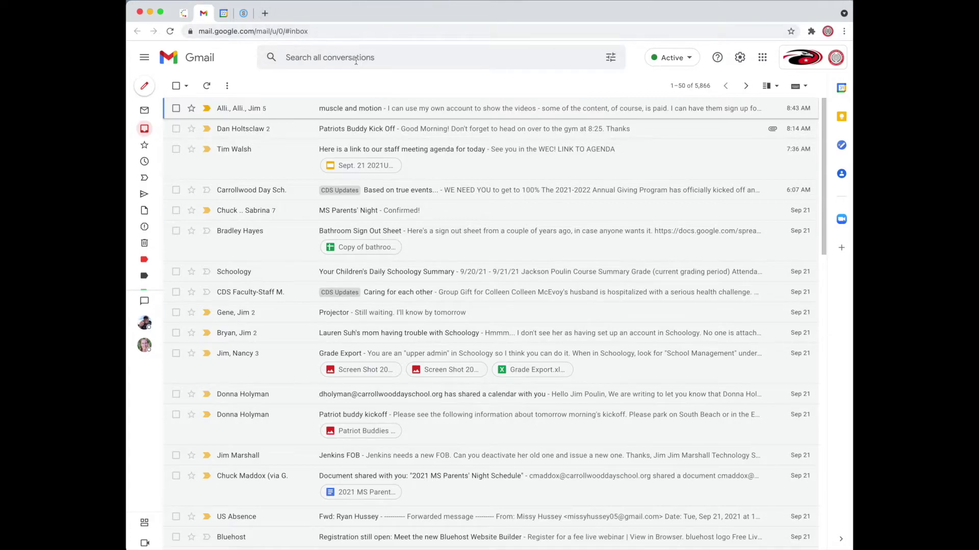
View the pinned My BackPack and Gmail tabs, ending on My BackPack.
{"action": "left_click", "coordinate": [183, 13]}
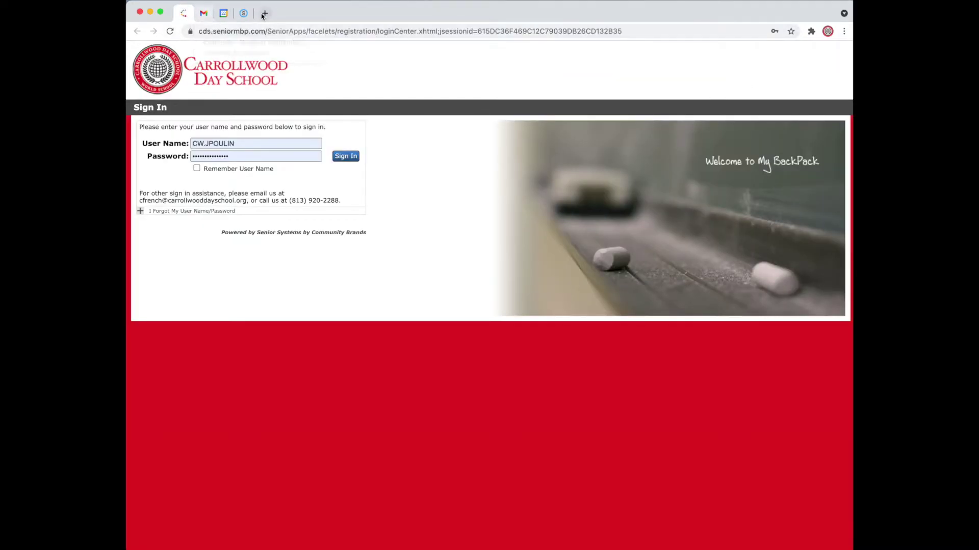
{"action": "left_click", "coordinate": [204, 14]}
{"action": "left_click", "coordinate": [184, 13]}
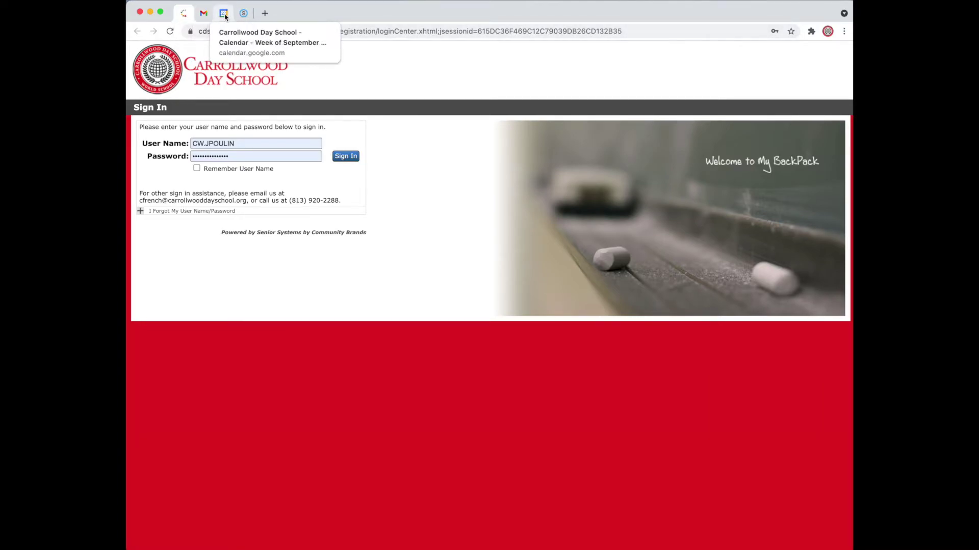
Add the pinned Gmail tab to a new tab group named Gsuite and colour the group blue.
{"action": "right_click", "coordinate": [203, 16]}
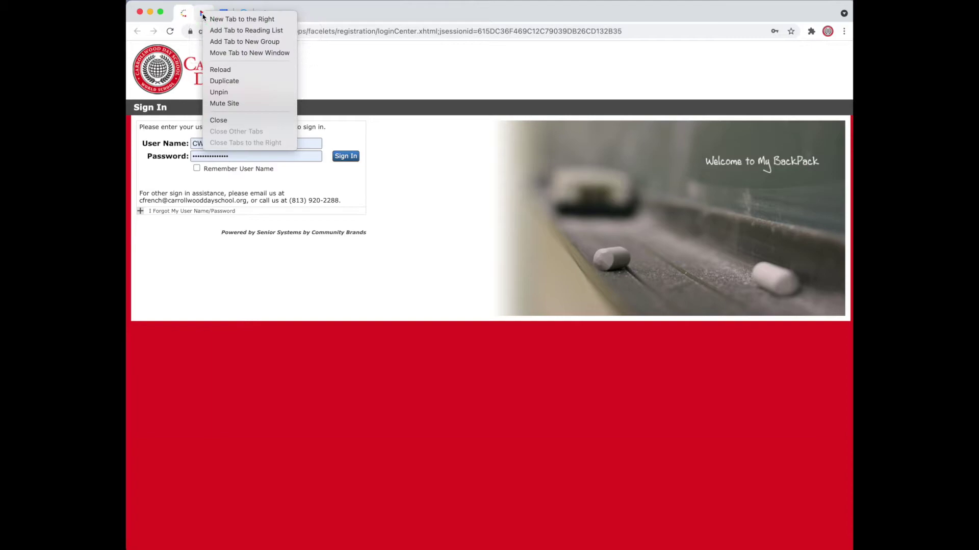
{"action": "left_click", "coordinate": [215, 41]}
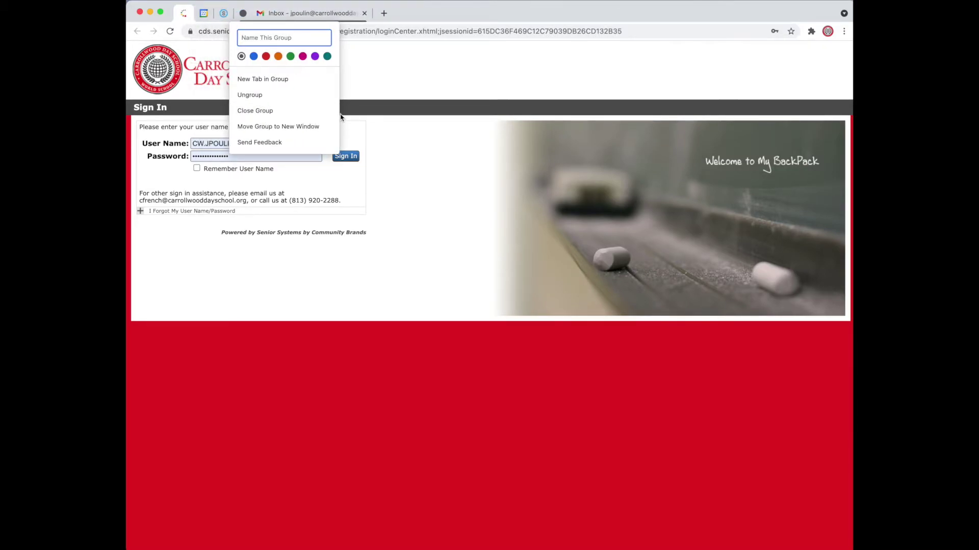
{"action": "type", "text": "Gsuite"}
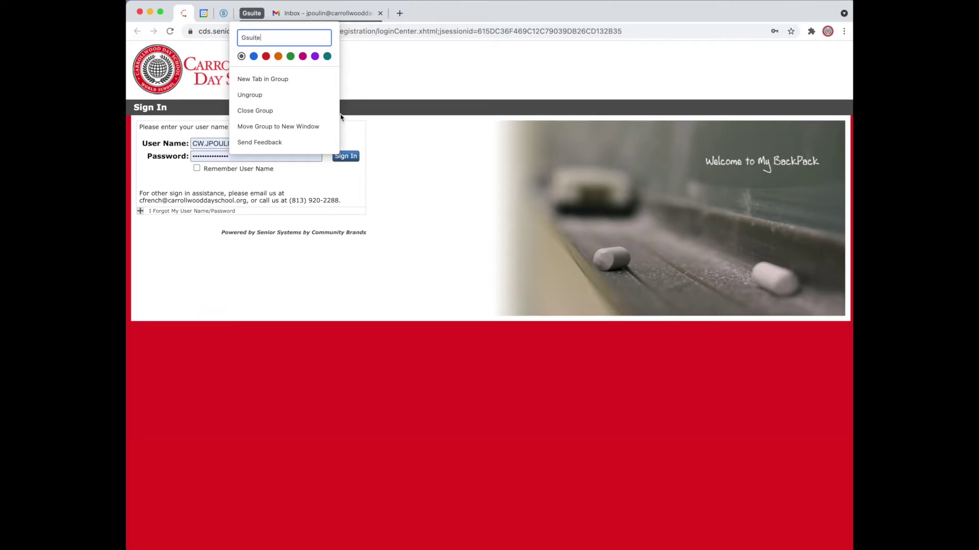
{"action": "left_click", "coordinate": [253, 56]}
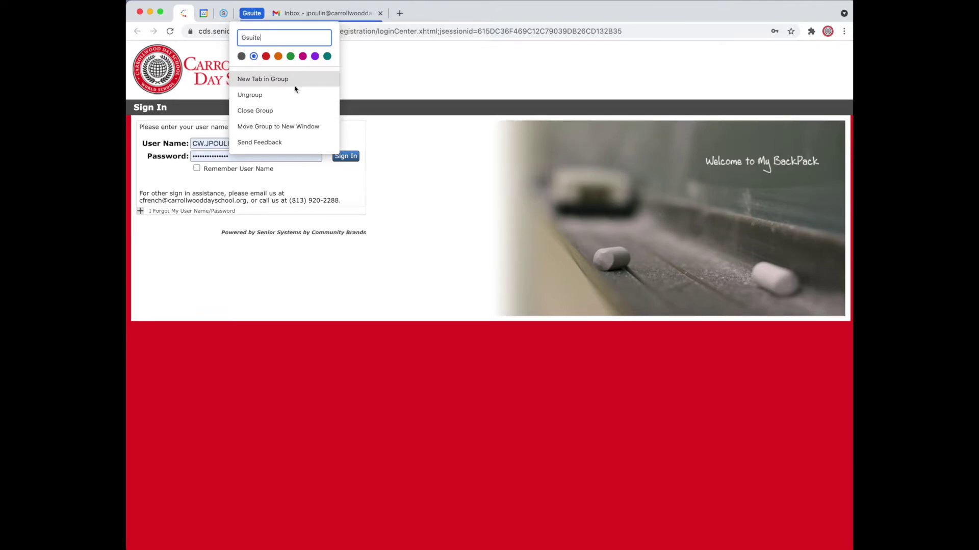
{"action": "left_click", "coordinate": [390, 75]}
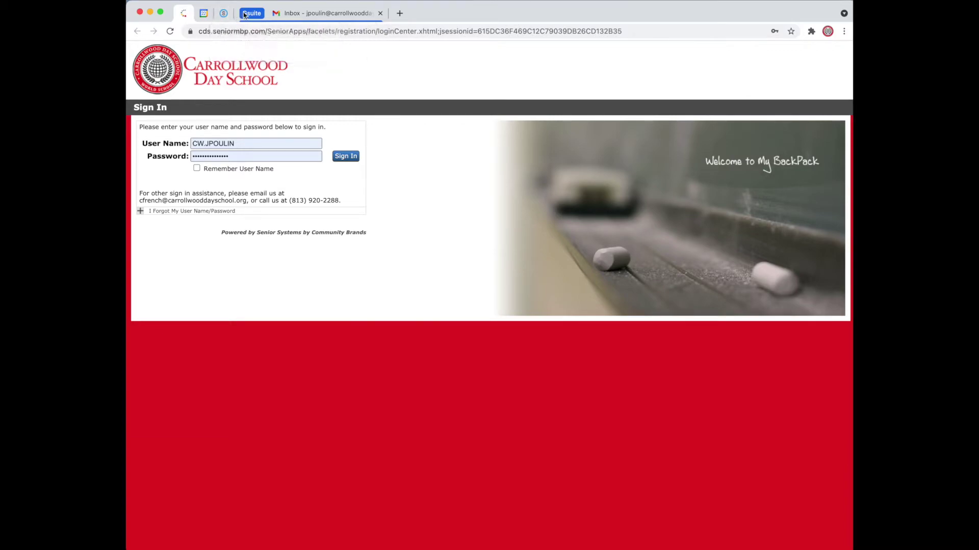
Add the pinned Google Calendar tab to the existing Gsuite tab group.
{"action": "right_click", "coordinate": [202, 16]}
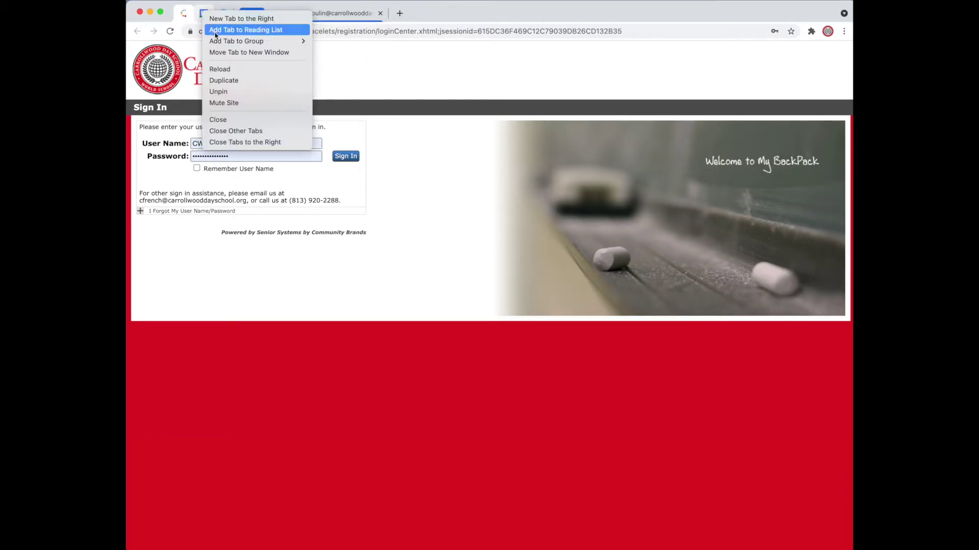
{"action": "mouse_move", "coordinate": [265, 42]}
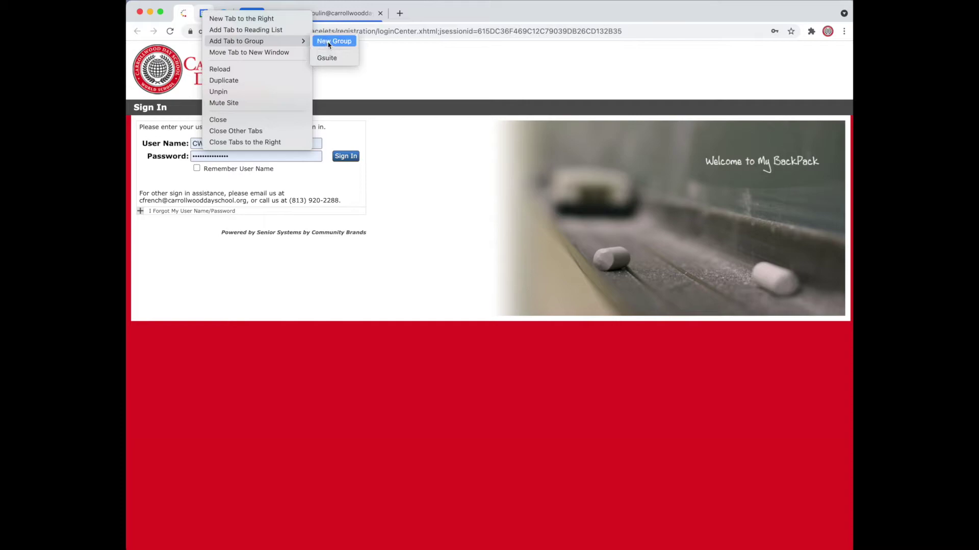
{"action": "left_click", "coordinate": [327, 58]}
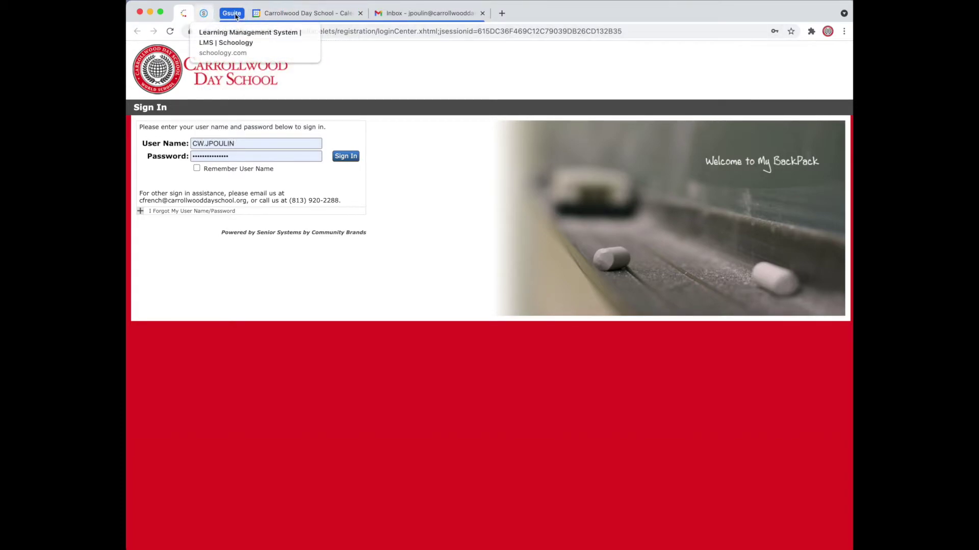
Open the pinned Schoology tab and collapse the Gsuite tab group, expanding it once to check its tabs.
{"action": "left_click", "coordinate": [203, 13]}
{"action": "left_click", "coordinate": [231, 13]}
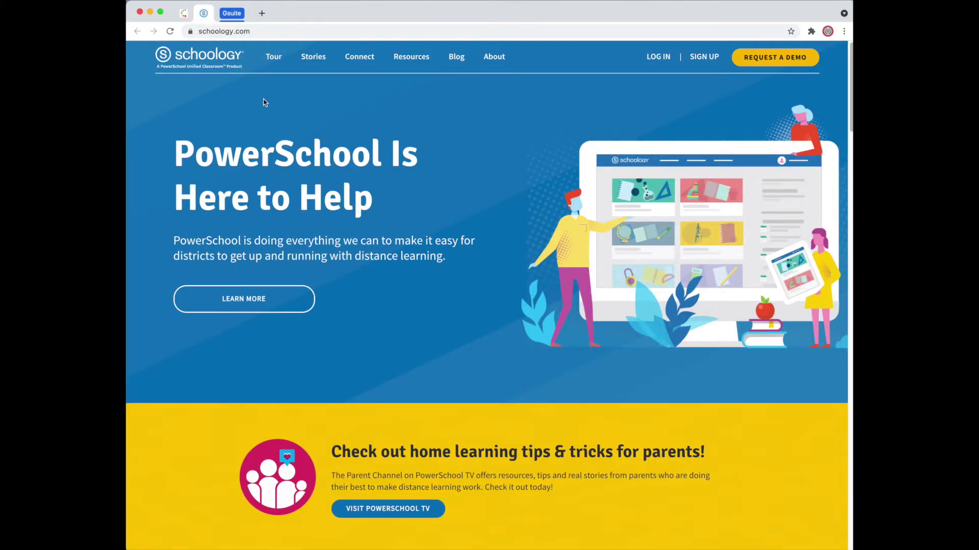
{"action": "left_click", "coordinate": [231, 13]}
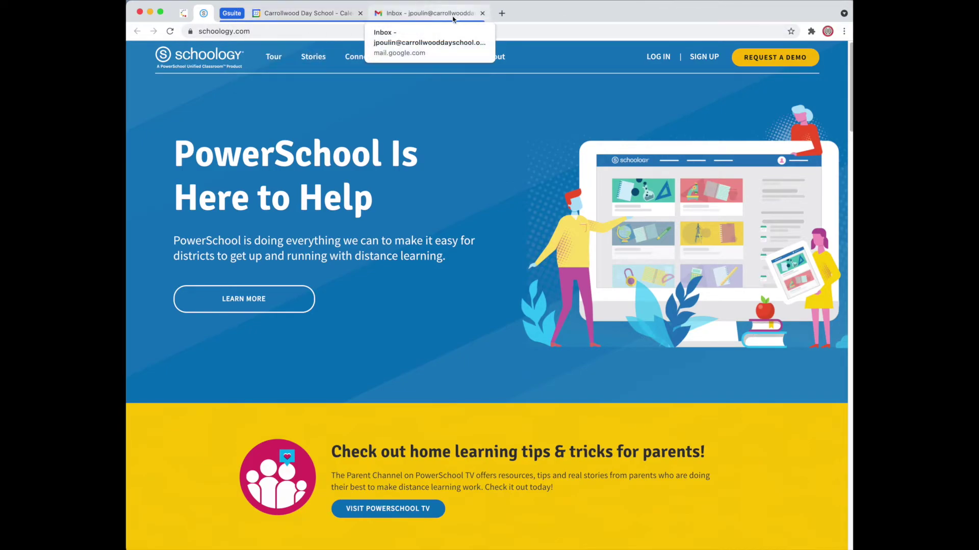
{"action": "left_click", "coordinate": [232, 13]}
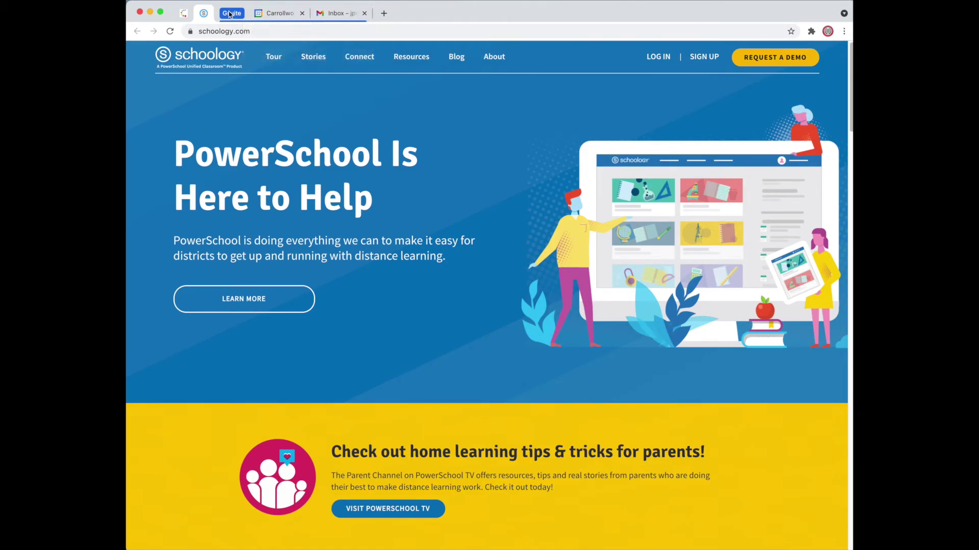
Add the pinned My BackPack tab to a new tab group named Admin and colour the group red.
{"action": "right_click", "coordinate": [183, 14]}
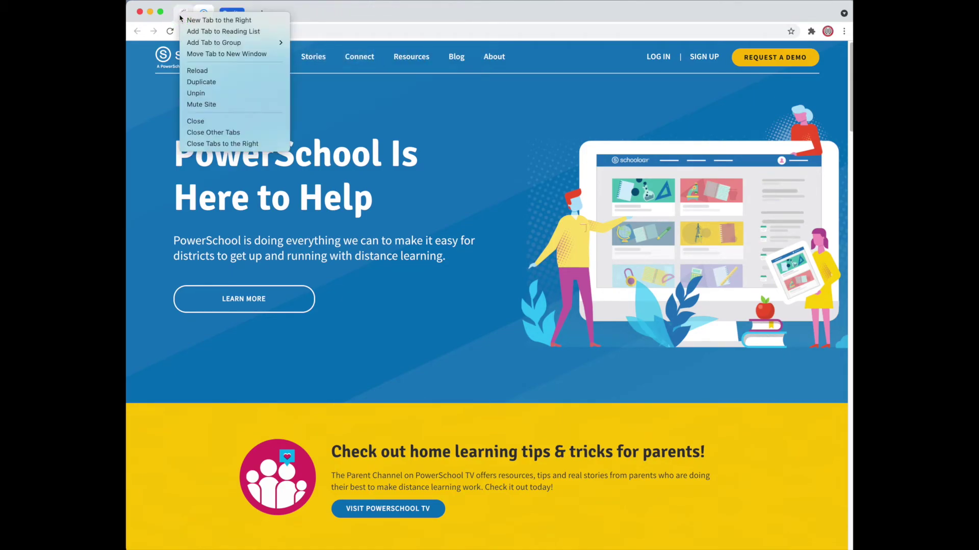
{"action": "mouse_move", "coordinate": [201, 47]}
{"action": "left_click", "coordinate": [298, 42]}
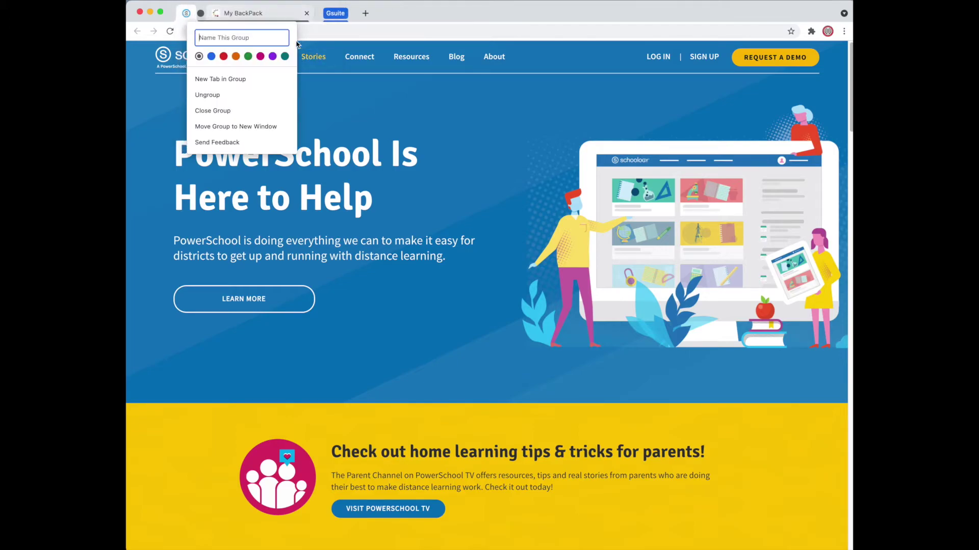
{"action": "type", "text": "A"}
{"action": "key", "text": "BackSpace"}
{"action": "key", "text": "BackSpace"}
{"action": "type", "text": "min"}
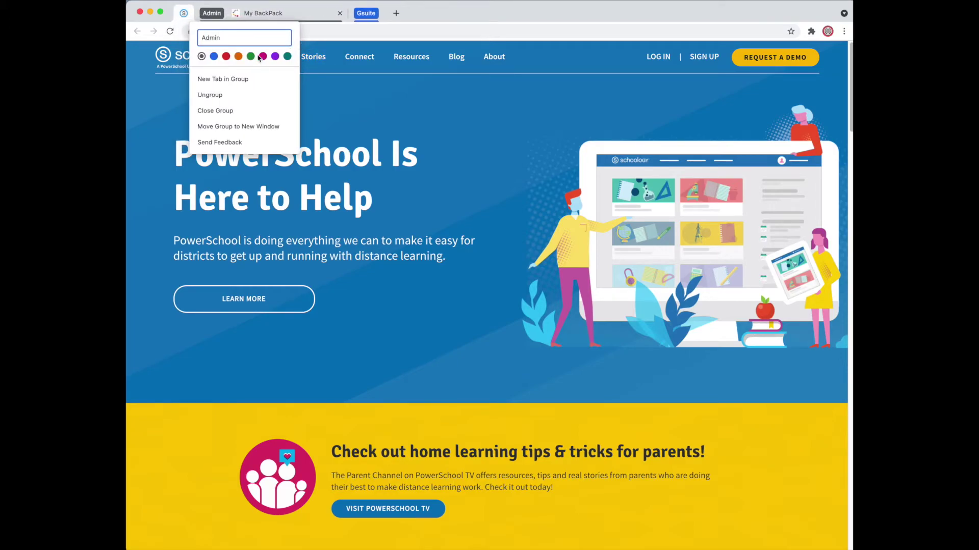
{"action": "left_click", "coordinate": [226, 56]}
{"action": "left_click", "coordinate": [335, 30]}
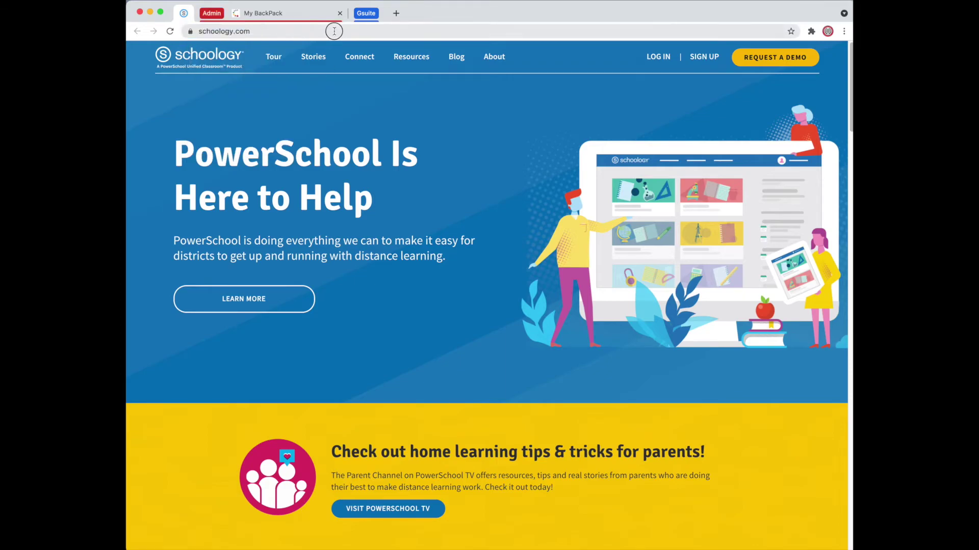
Add the pinned Schoology tab to the existing Admin tab group.
{"action": "right_click", "coordinate": [182, 12]}
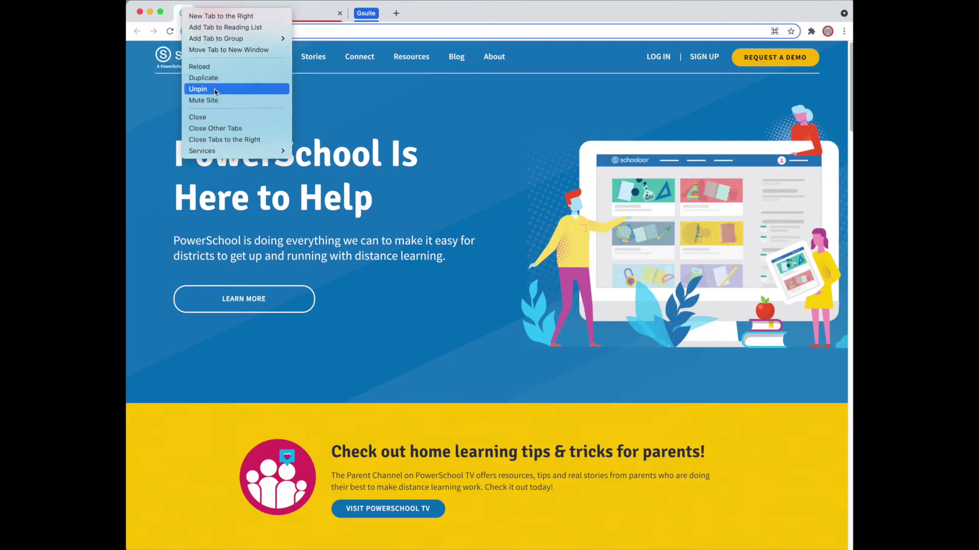
{"action": "mouse_move", "coordinate": [219, 38]}
{"action": "left_click", "coordinate": [306, 56]}
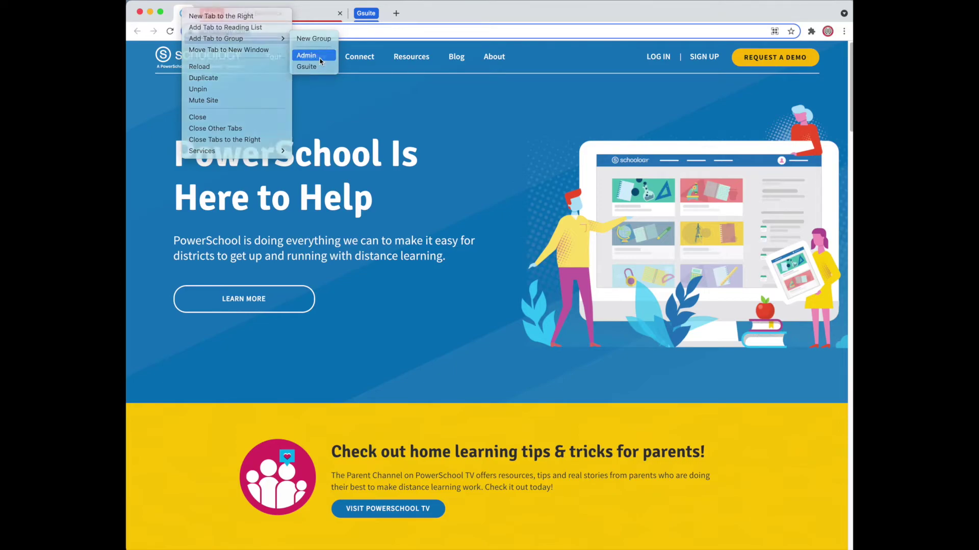
Expand and collapse the Gsuite group, and review the open and recently closed tabs in the tab search list.
{"action": "left_click", "coordinate": [464, 13]}
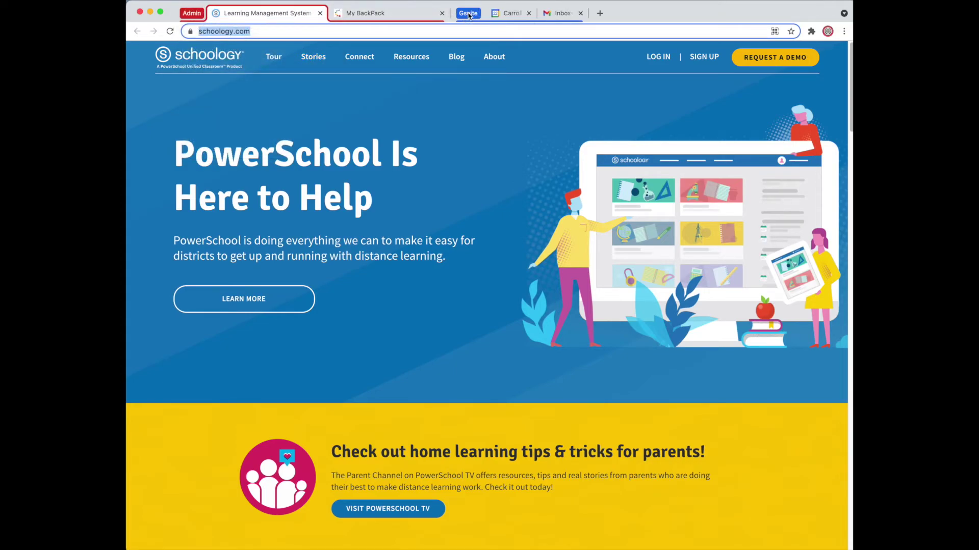
{"action": "left_click", "coordinate": [464, 12]}
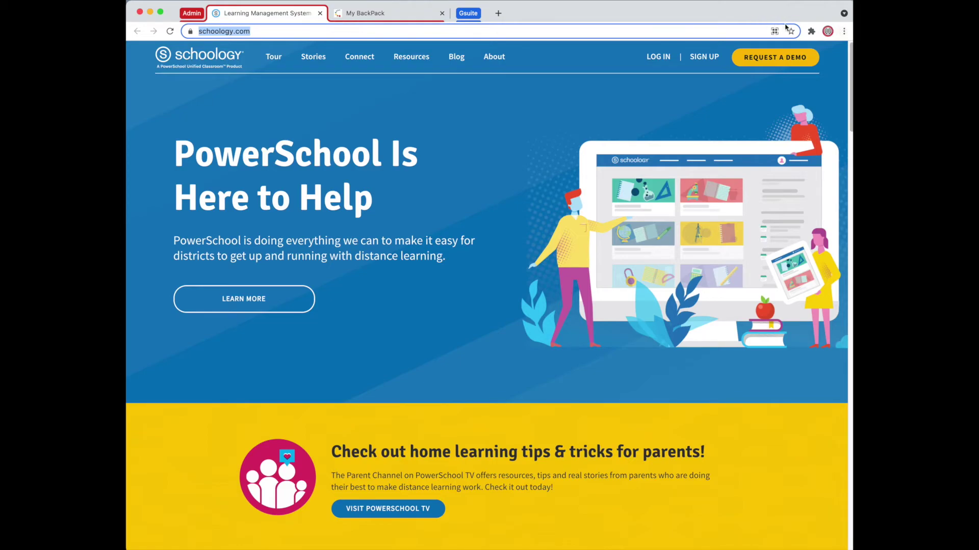
{"action": "left_click", "coordinate": [844, 14]}
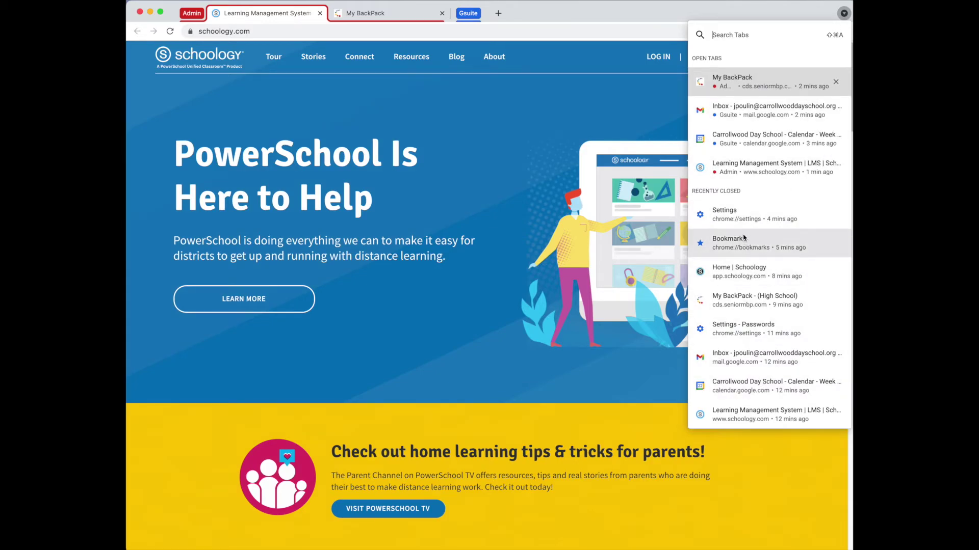
{"action": "key", "text": "Escape"}
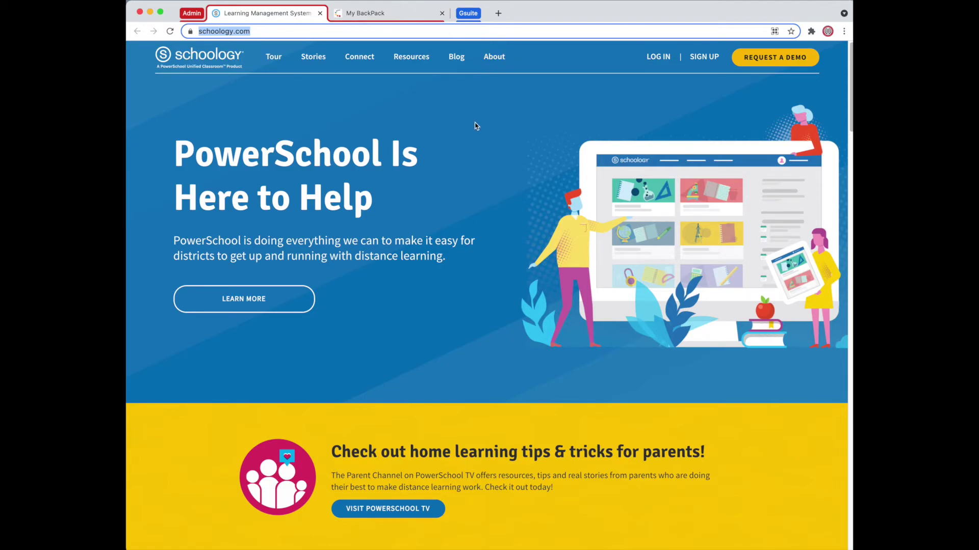
Close the My BackPack tab in the Admin group and reopen the closed tab.
{"action": "left_click", "coordinate": [441, 13]}
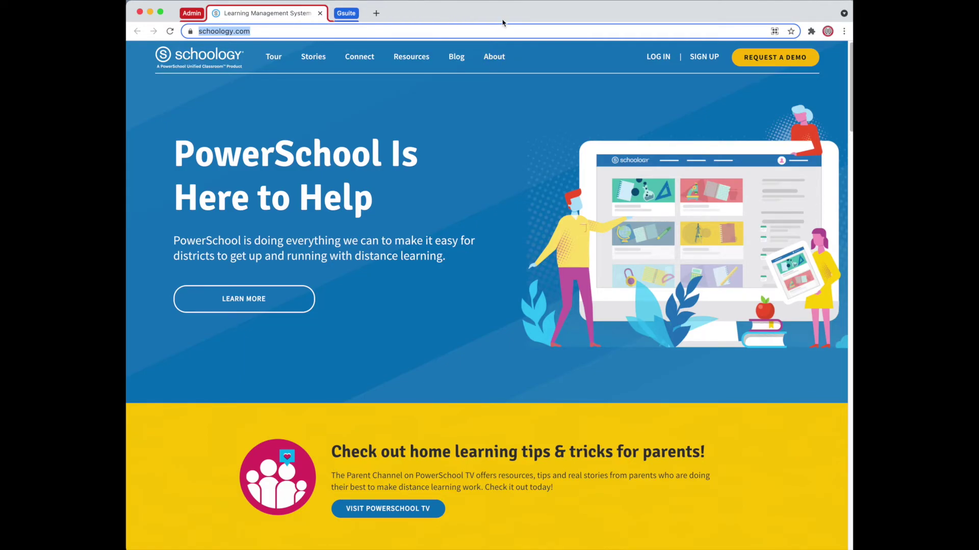
{"action": "right_click", "coordinate": [469, 10]}
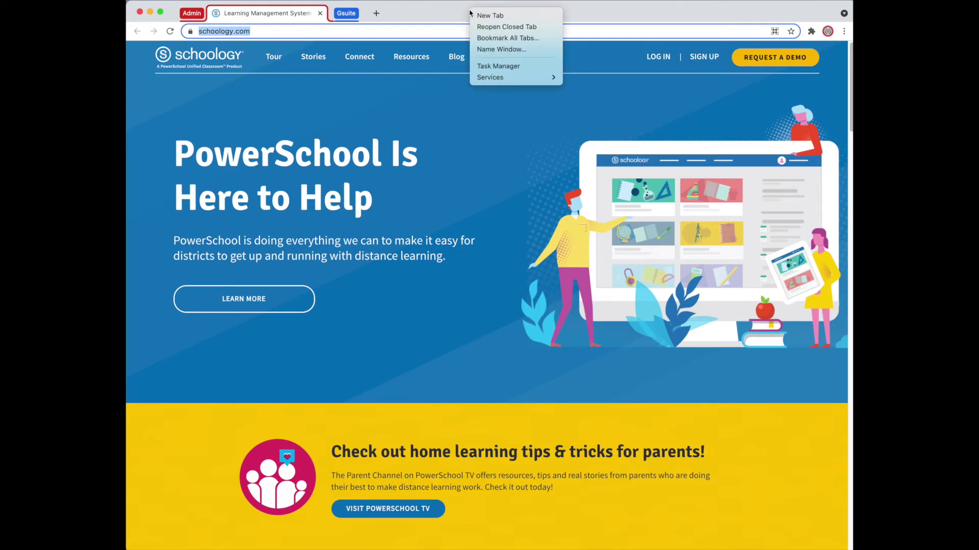
{"action": "left_click", "coordinate": [489, 27]}
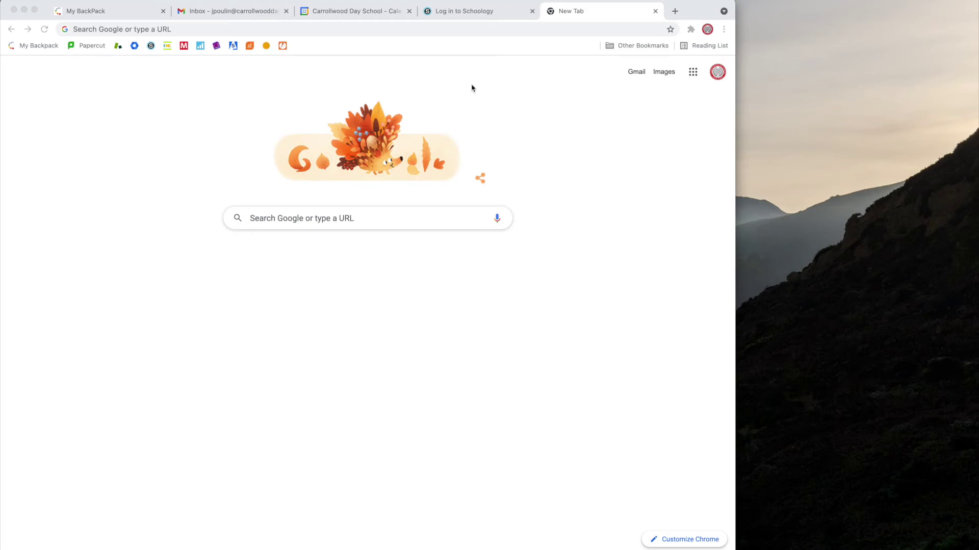
In the bookmark manager, clear the name of the My Backpack bookmark while keeping its URL, and save it.
{"action": "left_click", "coordinate": [724, 29]}
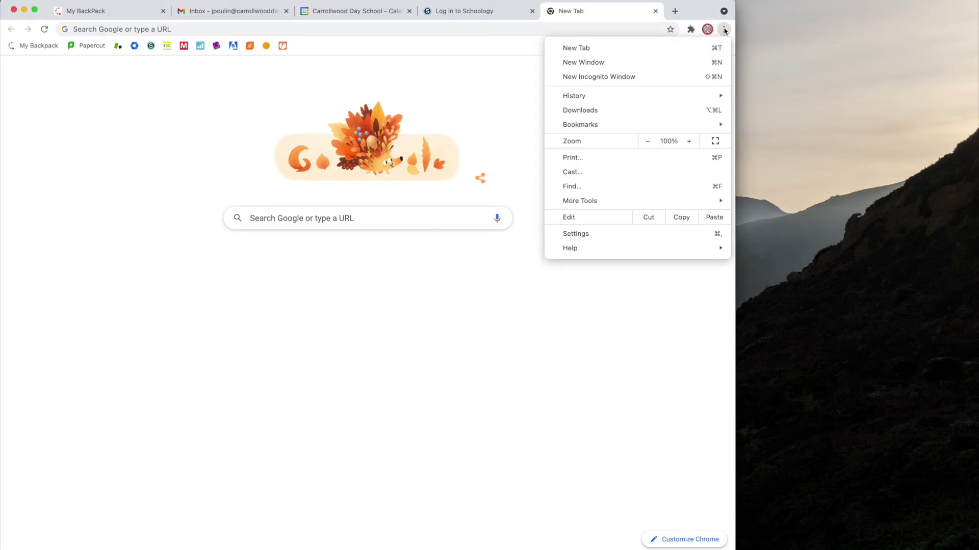
{"action": "mouse_move", "coordinate": [706, 125]}
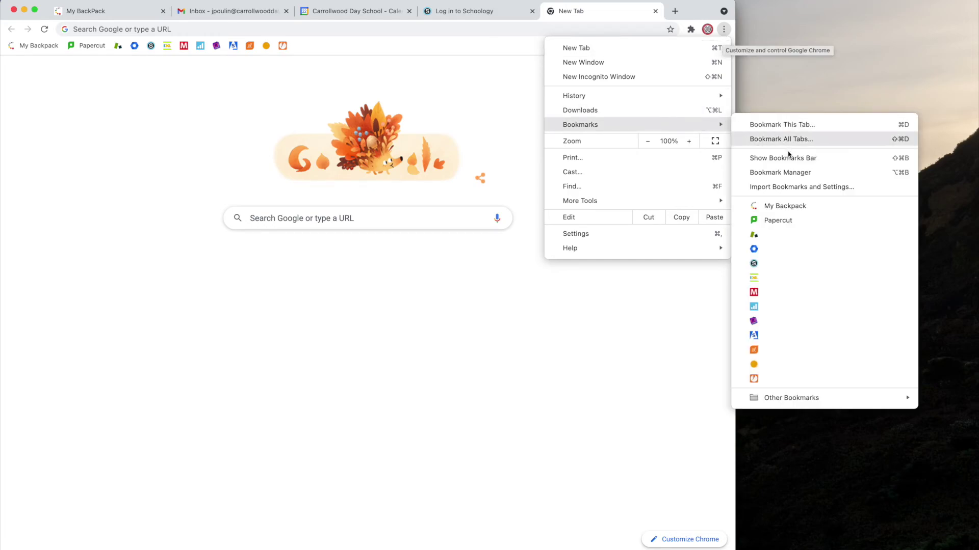
{"action": "left_click", "coordinate": [791, 179]}
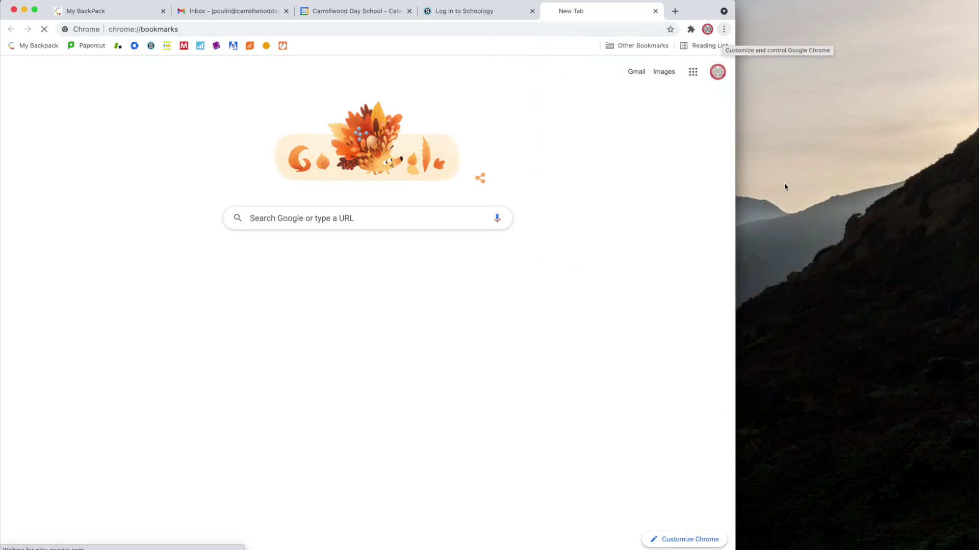
{"action": "left_click", "coordinate": [665, 94]}
{"action": "left_click", "coordinate": [658, 98]}
{"action": "left_click", "coordinate": [288, 280]}
{"action": "key", "text": "super+a"}
{"action": "key", "text": "BackSpace"}
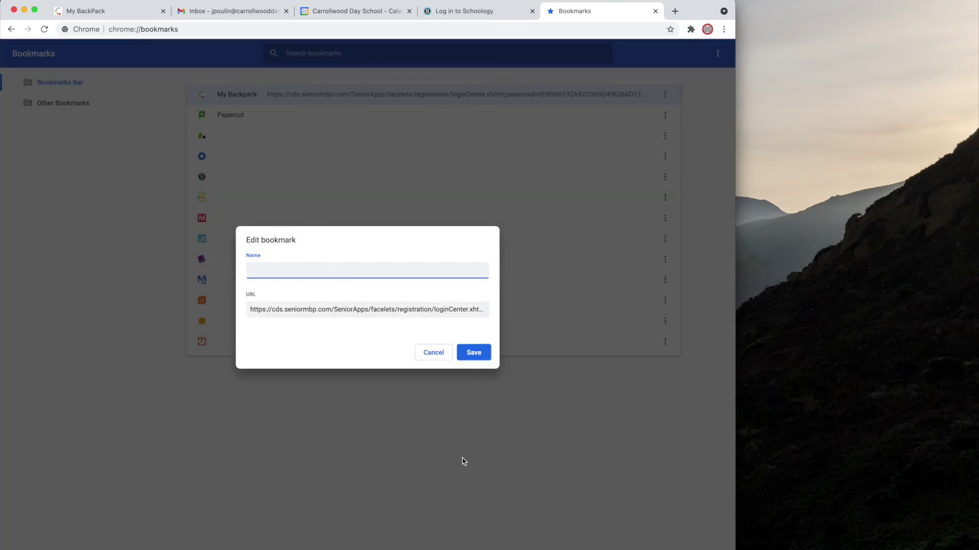
{"action": "left_click", "coordinate": [473, 353]}
Clear the name of the Papercut bookmark and save it.
{"action": "left_click", "coordinate": [664, 115]}
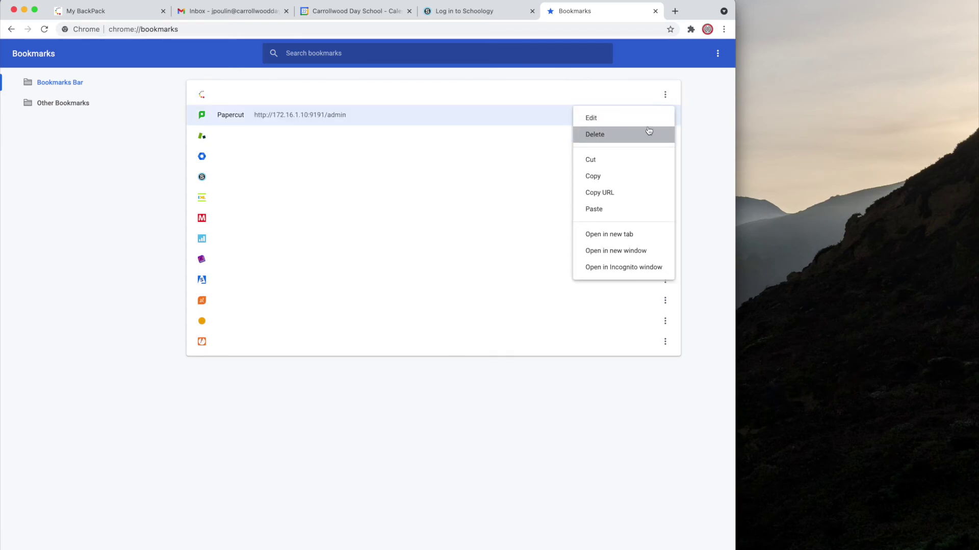
{"action": "left_click", "coordinate": [612, 117]}
{"action": "key", "text": "BackSpace"}
{"action": "left_click", "coordinate": [474, 353]}
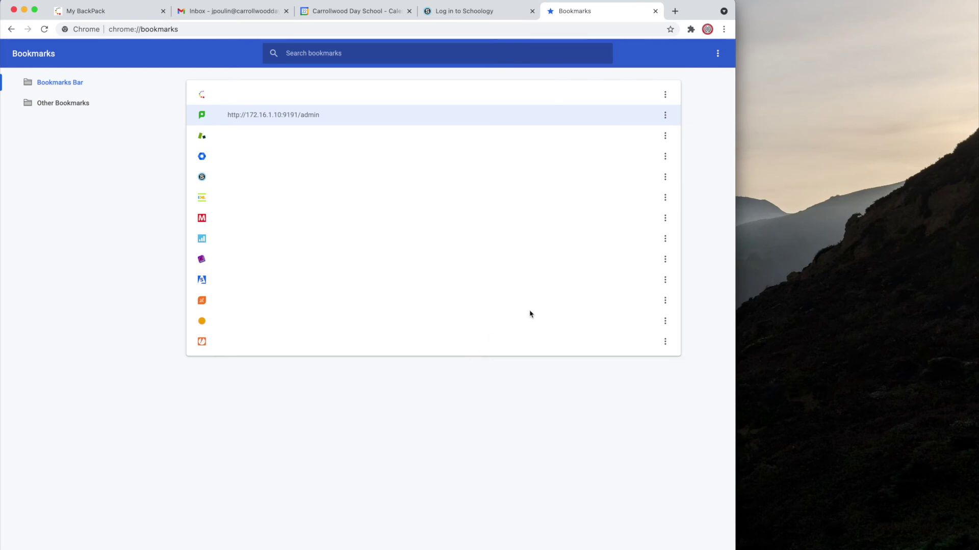
Open the former Papercut bookmark for editing to check its blank name and URL, and close it without saving.
{"action": "left_click", "coordinate": [664, 122]}
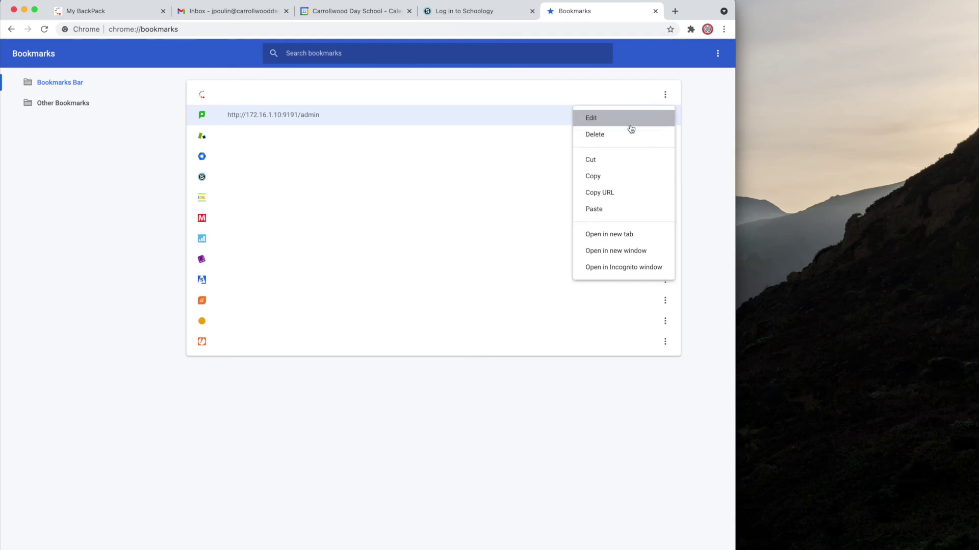
{"action": "left_click", "coordinate": [630, 121]}
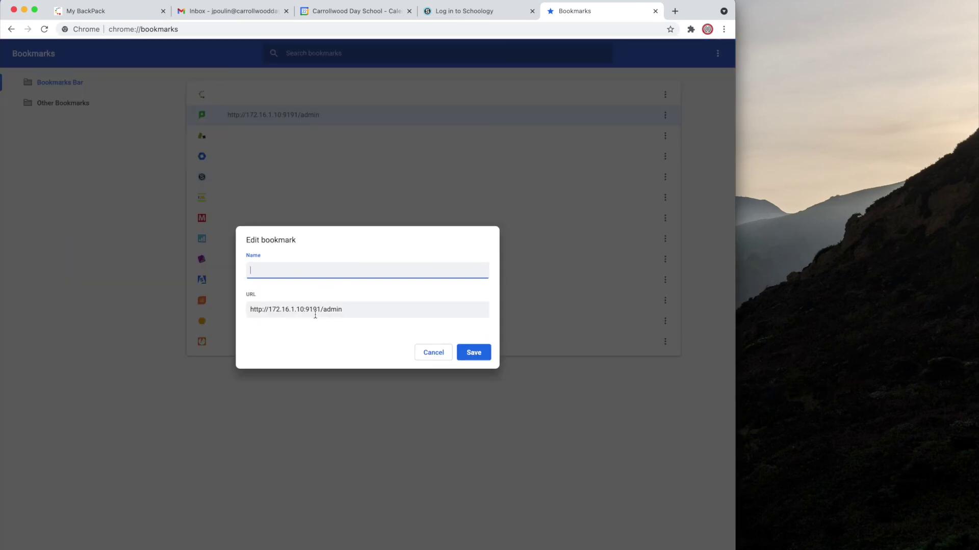
{"action": "double_click", "coordinate": [376, 309]}
{"action": "left_click", "coordinate": [433, 353]}
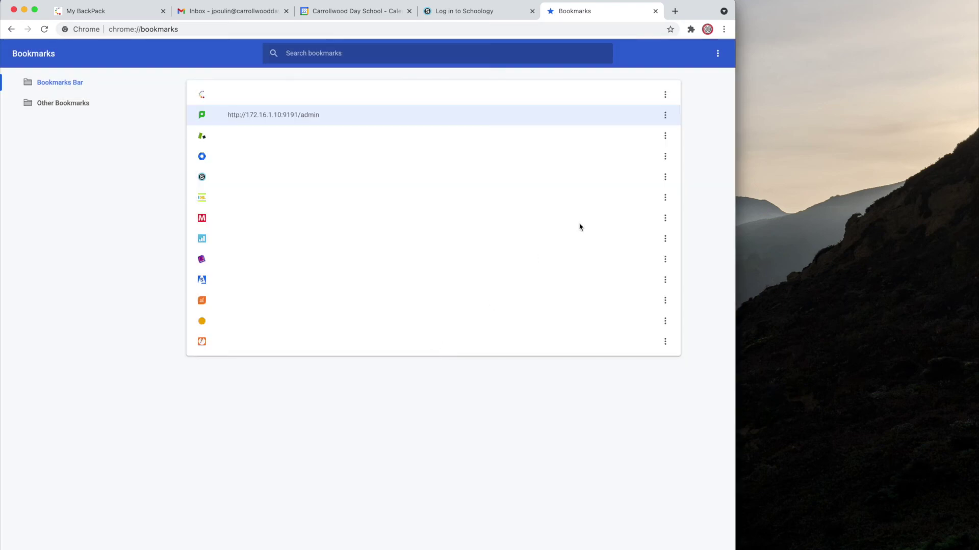
Deselect the bookmark, close the bookmark manager tab and open a new tab showing the bookmarks bar.
{"action": "left_click", "coordinate": [716, 142]}
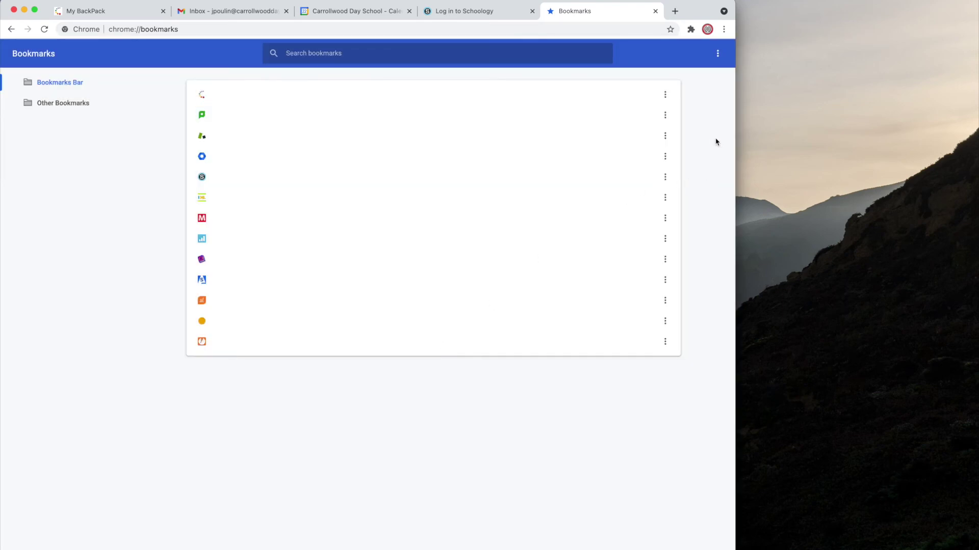
{"action": "left_click", "coordinate": [655, 11]}
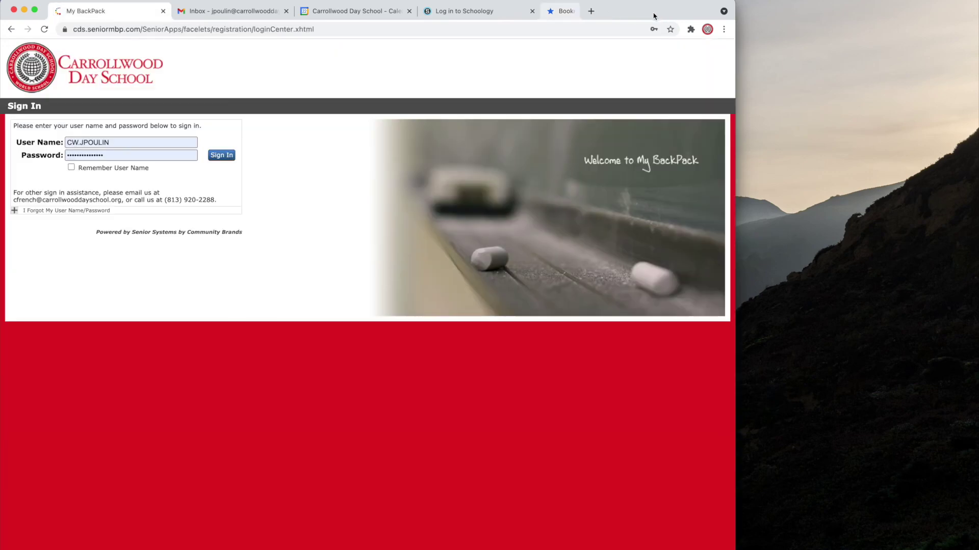
{"action": "left_click", "coordinate": [551, 11]}
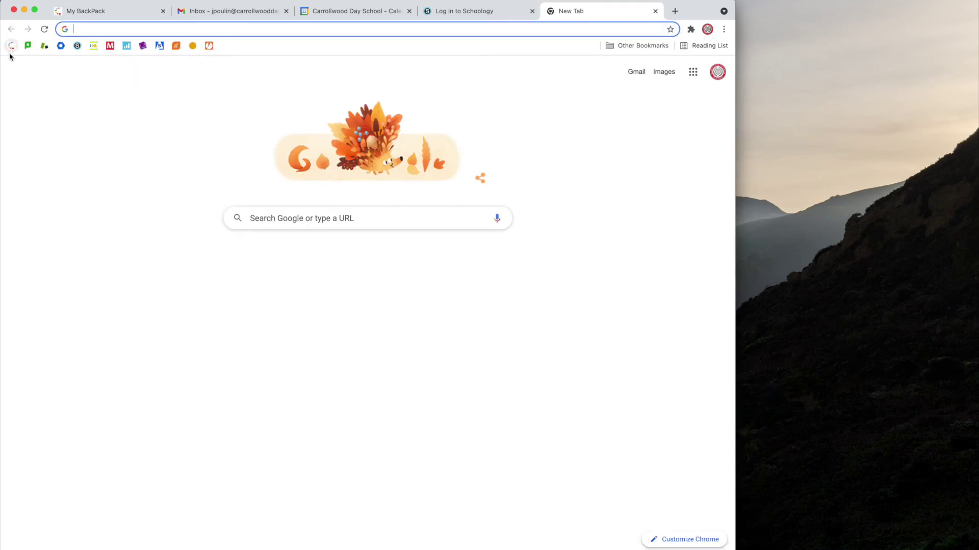